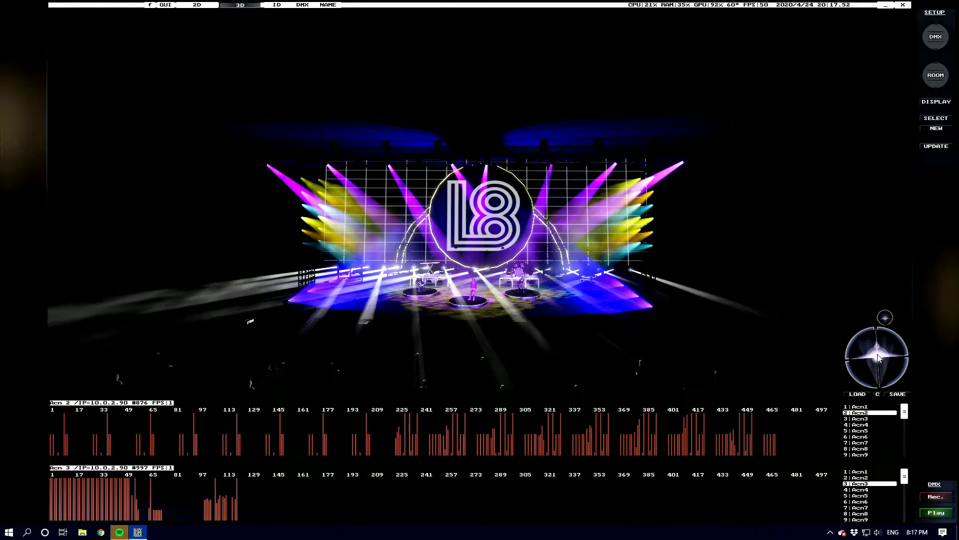
- Orbit and pan the 3D stage view with the camera navigator and recall saved camera views
mouse_move(883, 349)
left_mouse_down()
mouse_move(877, 336)
mouse_move(878, 345)
left_mouse_up()
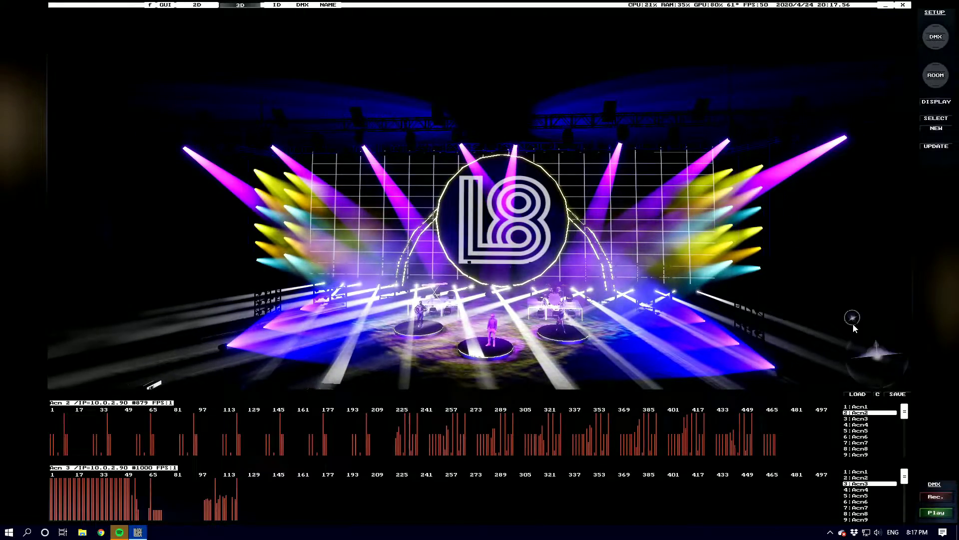
mouse_move(874, 349)
mouse_move(874, 351)
left_mouse_down()
mouse_move(845, 363)
mouse_move(879, 358)
left_mouse_up()
left_click(868, 318)
left_click(902, 319)
- Open the camera's render settings and raise the ambient light to 100%
right_click(866, 250)
left_click_drag(844, 171, 848, 152)
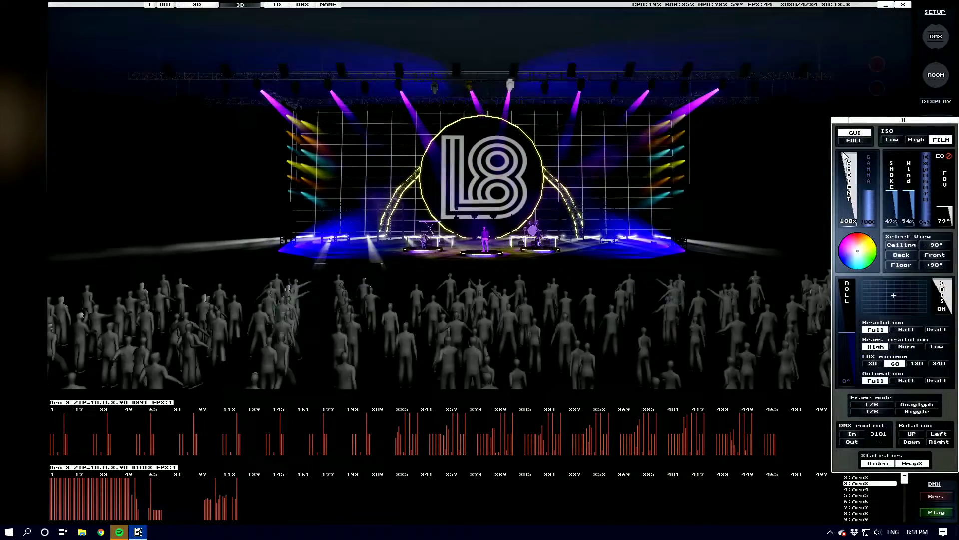
right_click(870, 339)
- Recall the saved camera views one after another and move the camera around the stage to compare shots
left_click(857, 322)
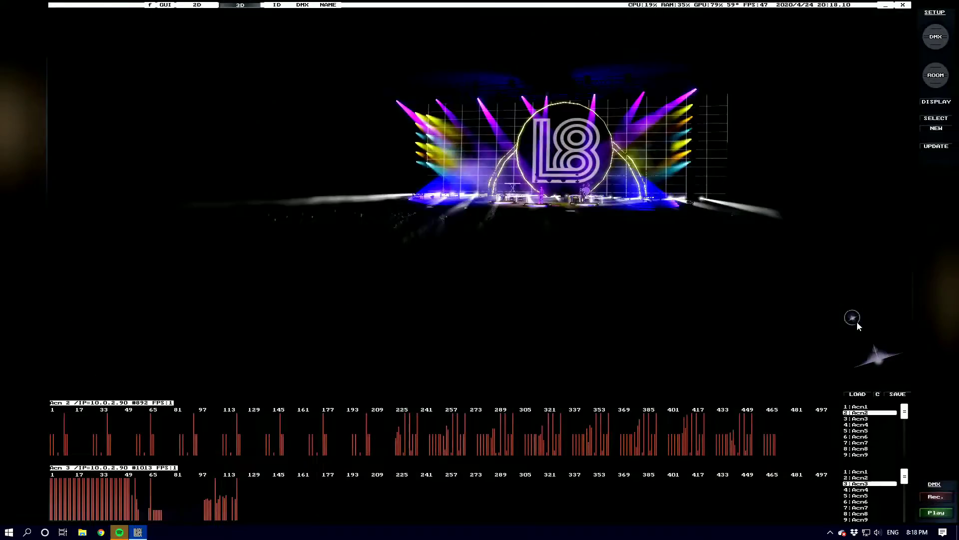
left_click(871, 321)
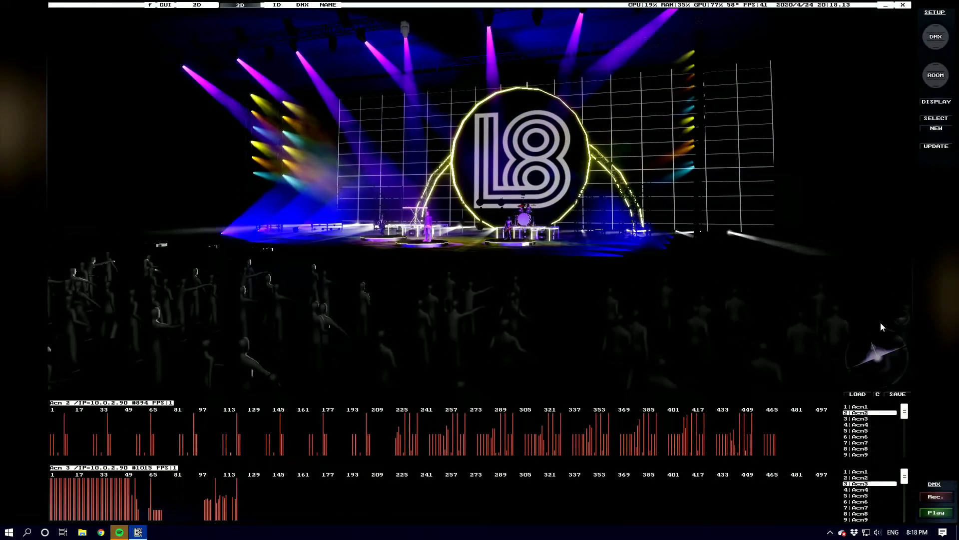
left_click(882, 323)
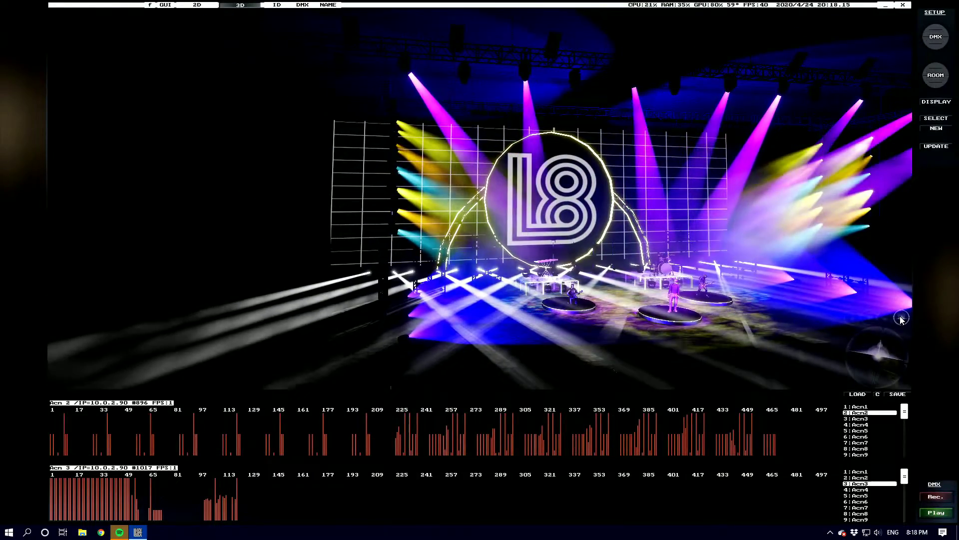
left_click(898, 319)
left_click_drag(900, 319, 879, 333)
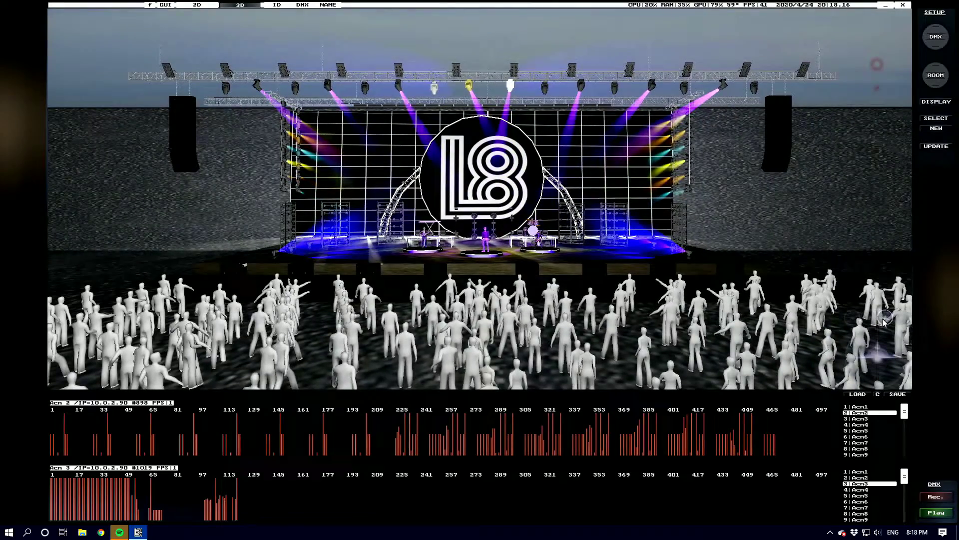
left_click(883, 319)
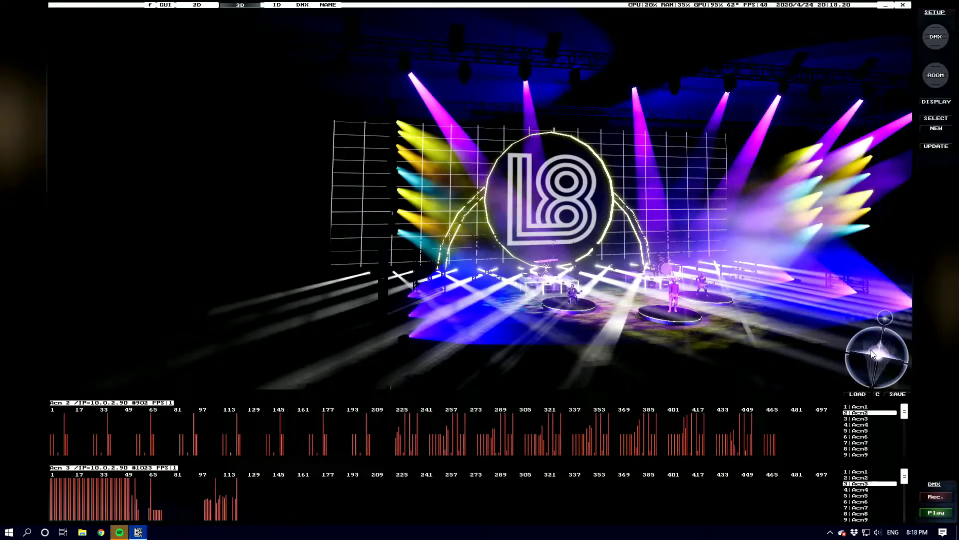
left_click_drag(871, 350, 875, 354)
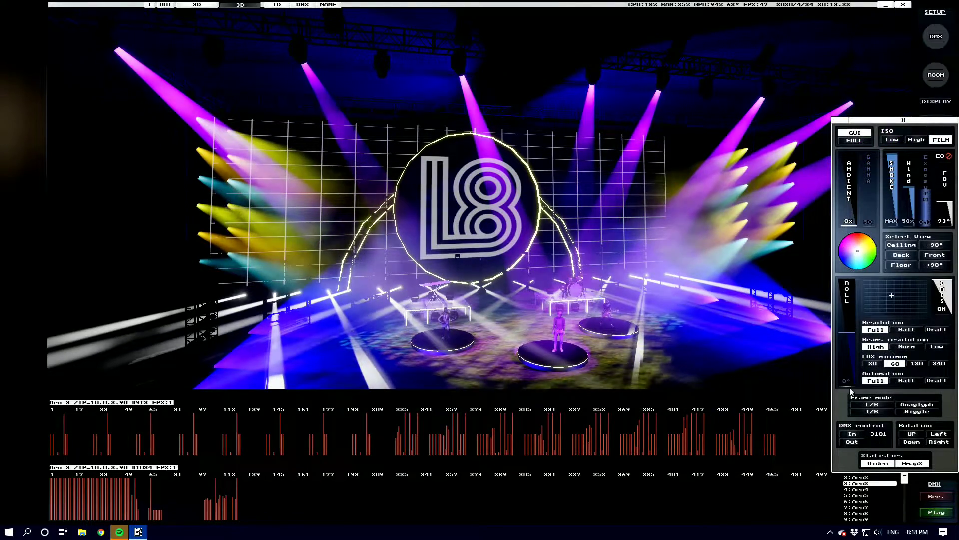
left_click(899, 120)
- Enter the DMX setup and patch the camera's DMX control input to universe Acn3, address 101
left_click(934, 42)
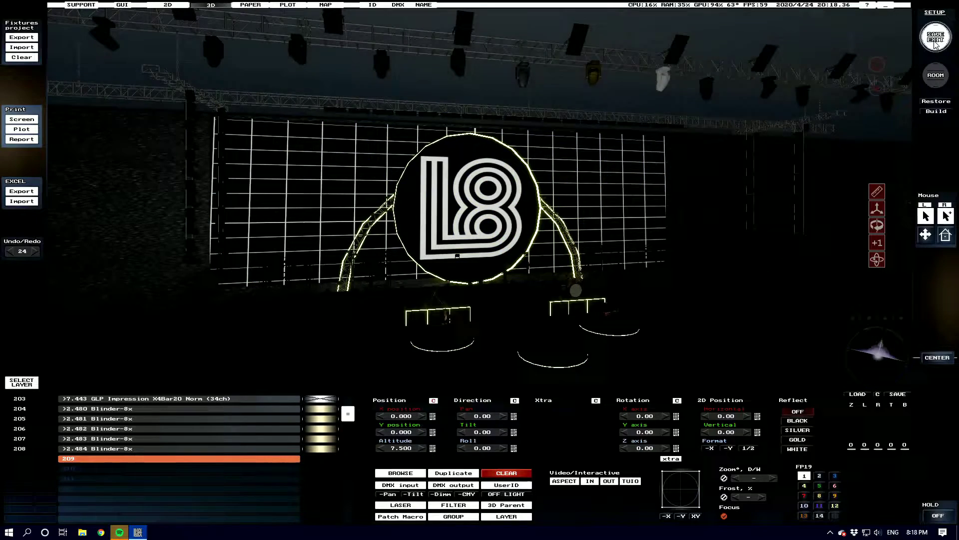
right_click(875, 340)
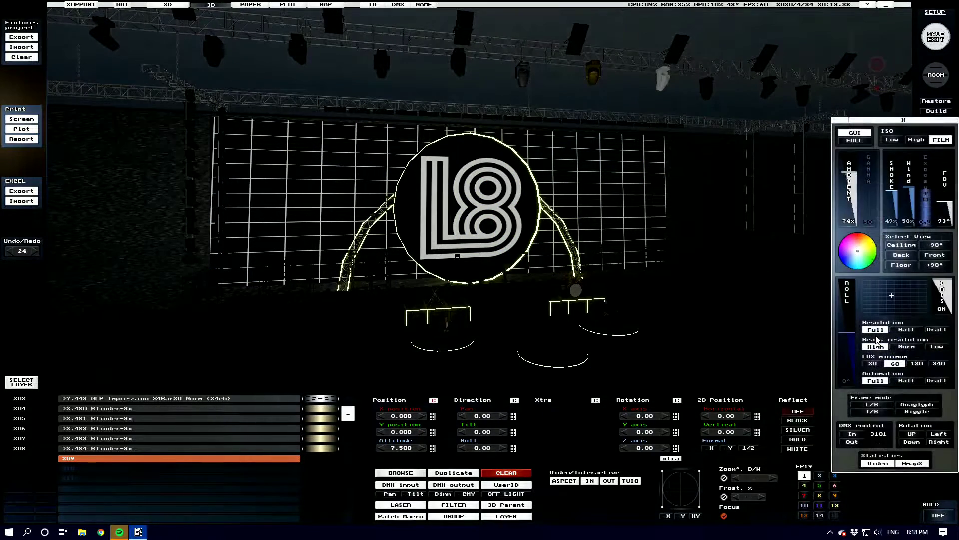
left_click(859, 437)
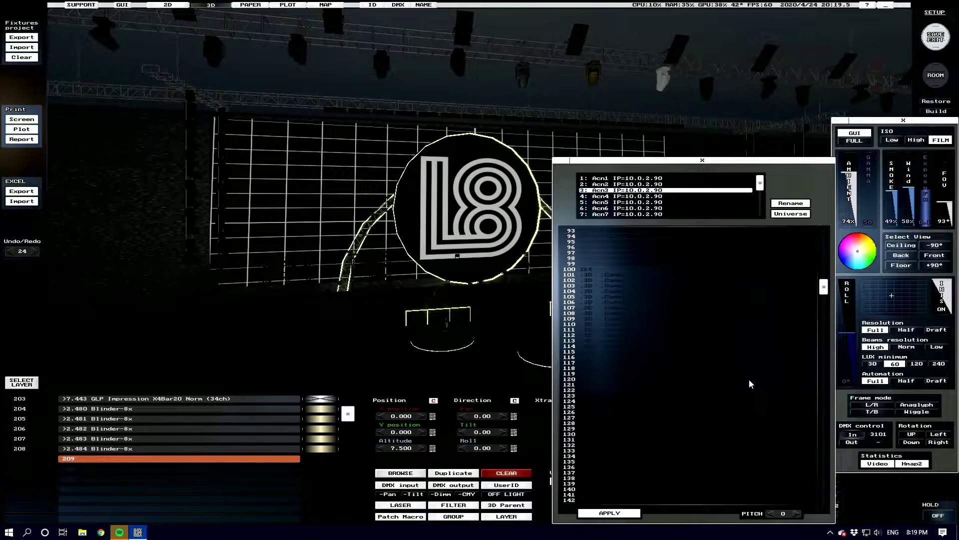
left_click(608, 513)
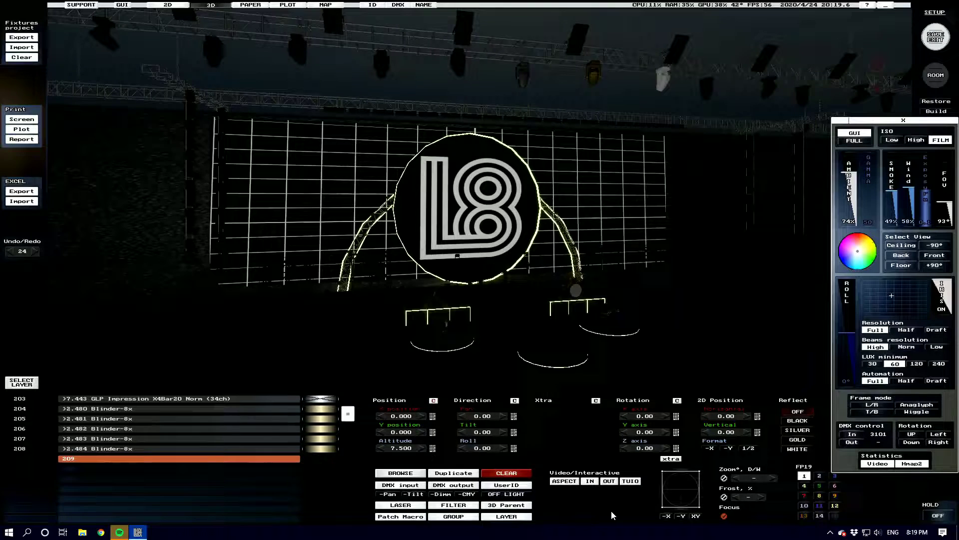
- Save Database_L8_Showcase_Media on leaving the DMX setup and enable incoming DMX control for the camera
left_click(904, 120)
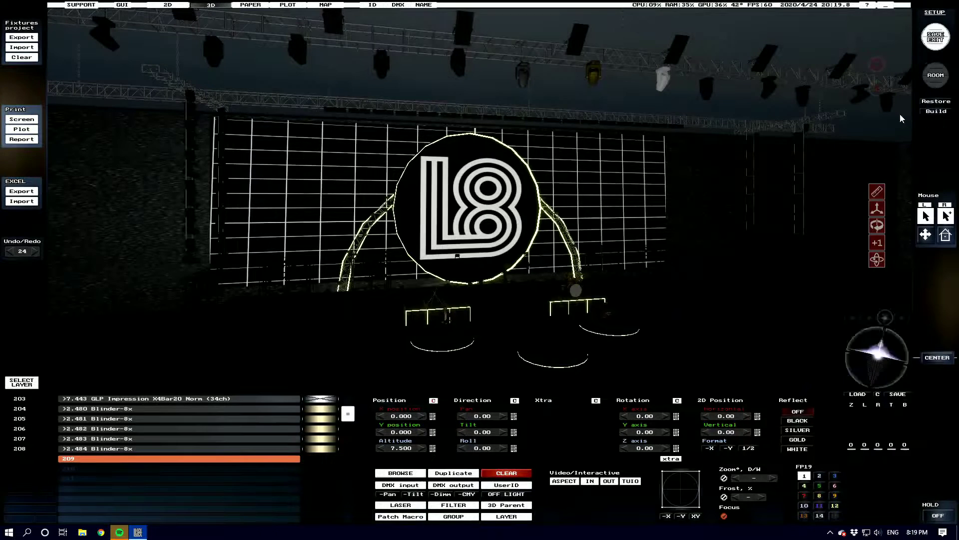
left_click(935, 37)
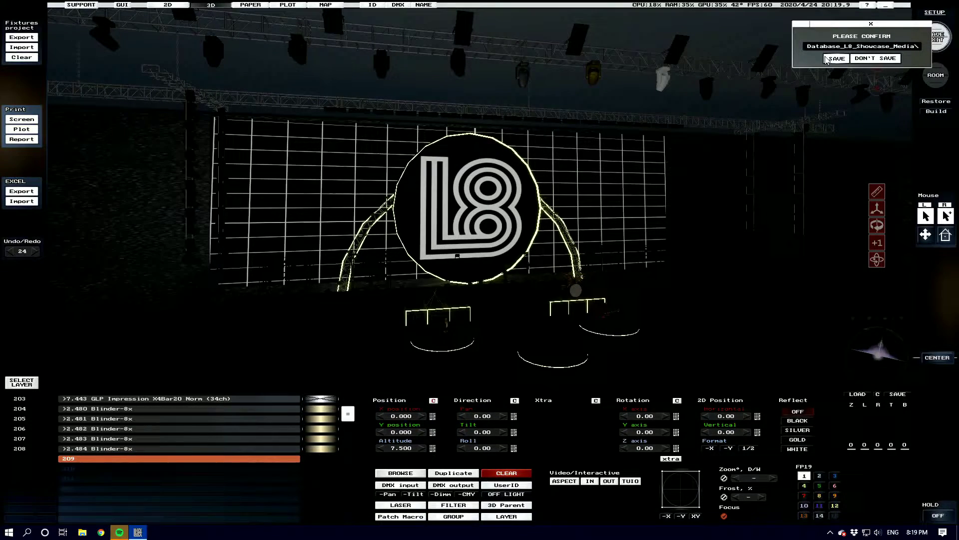
left_click(829, 58)
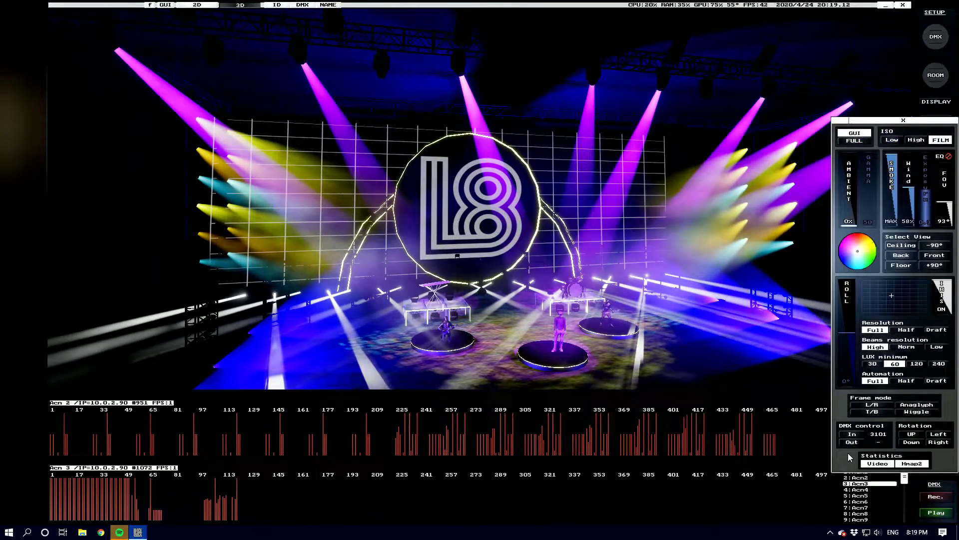
left_click(852, 434)
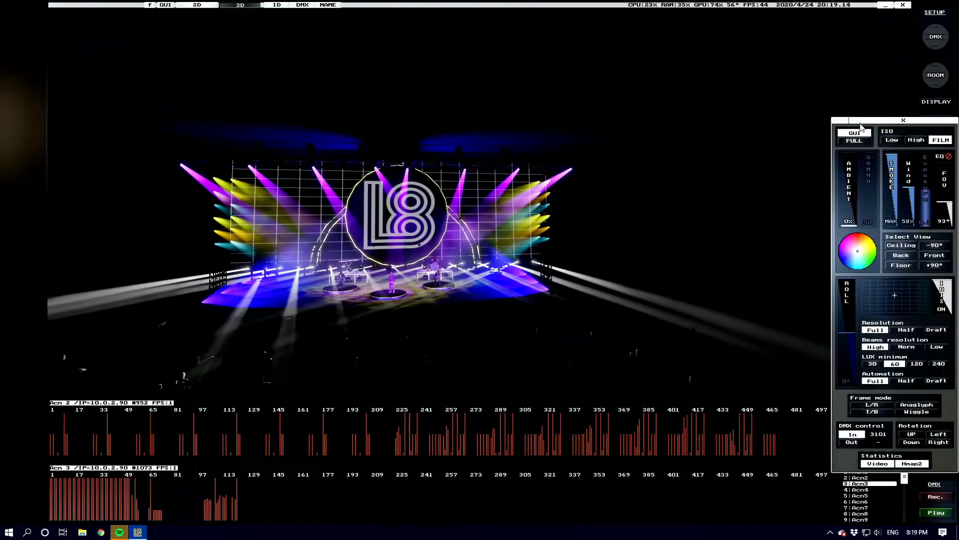
left_click(882, 119)
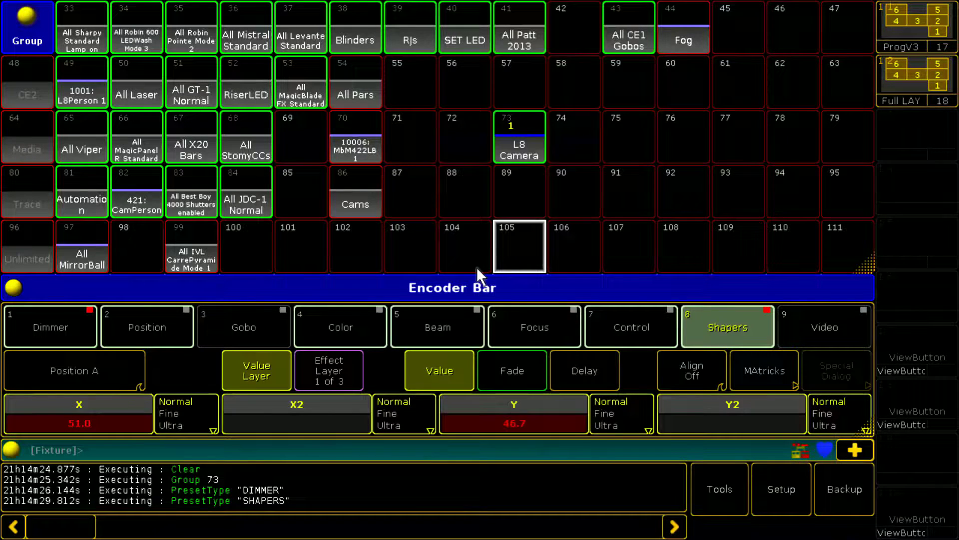
- In the grandMA2 console, examine the patch of camera fixture LCcam 1 in the PEOPLE/Motion layer and leave the setup
key("s")
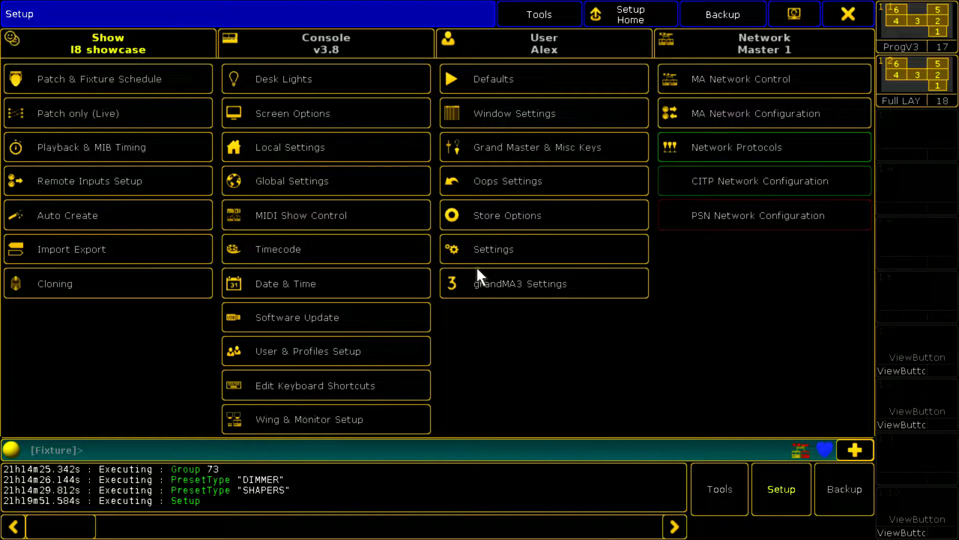
left_click(98, 80)
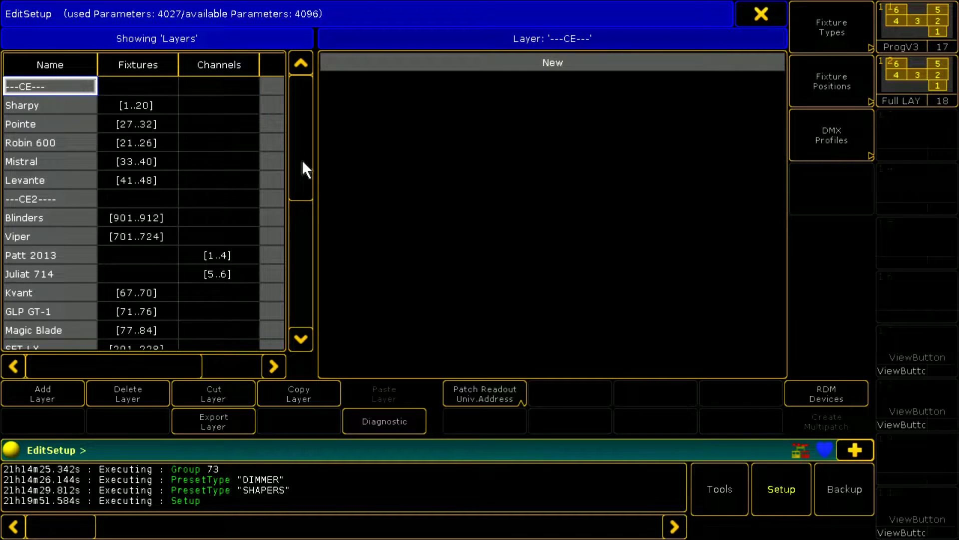
left_click_drag(301, 161, 300, 236)
left_click(37, 290)
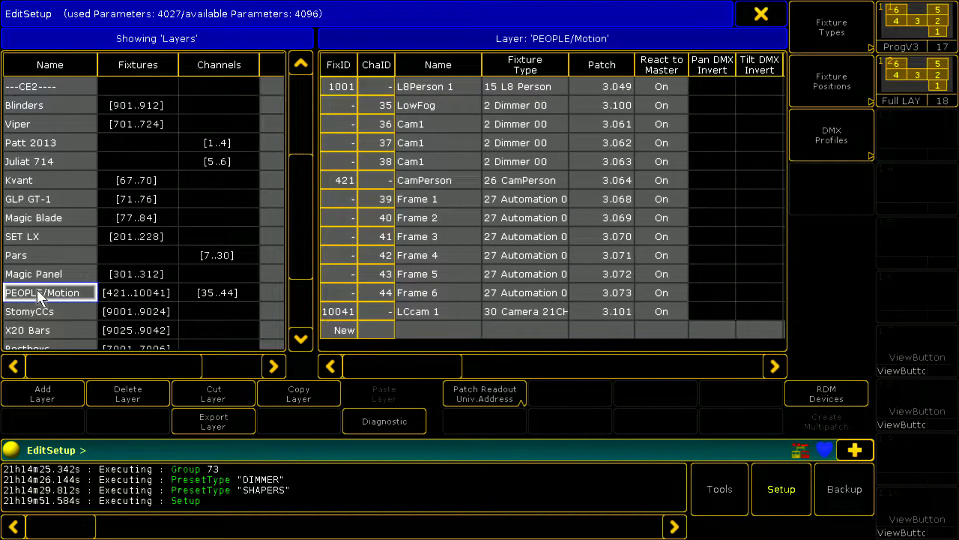
left_click(421, 311)
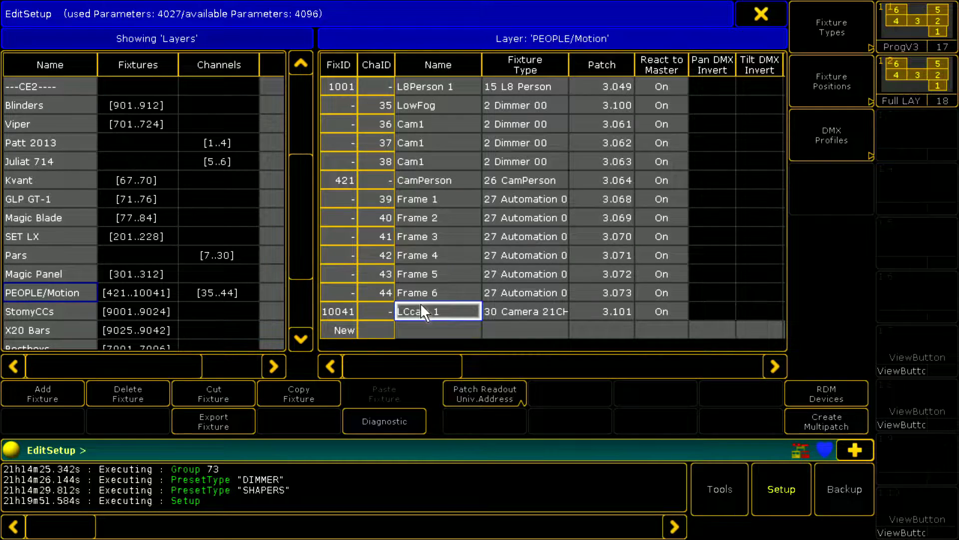
left_click(754, 13)
left_click(848, 13)
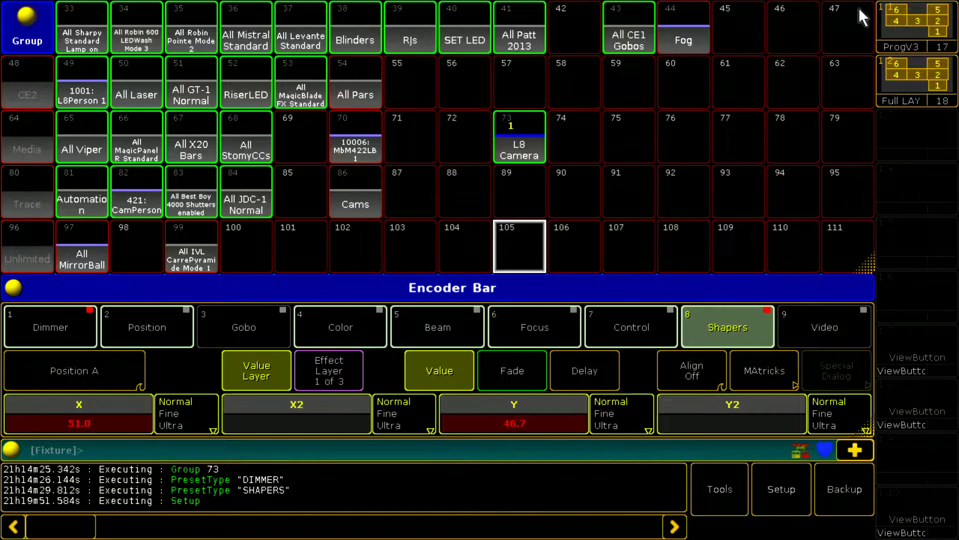
- Clear the console's programmer and select Fixture 10041
key("BackSpace")
key("BackSpace")
key("BackSpace")
key("BackSpace")
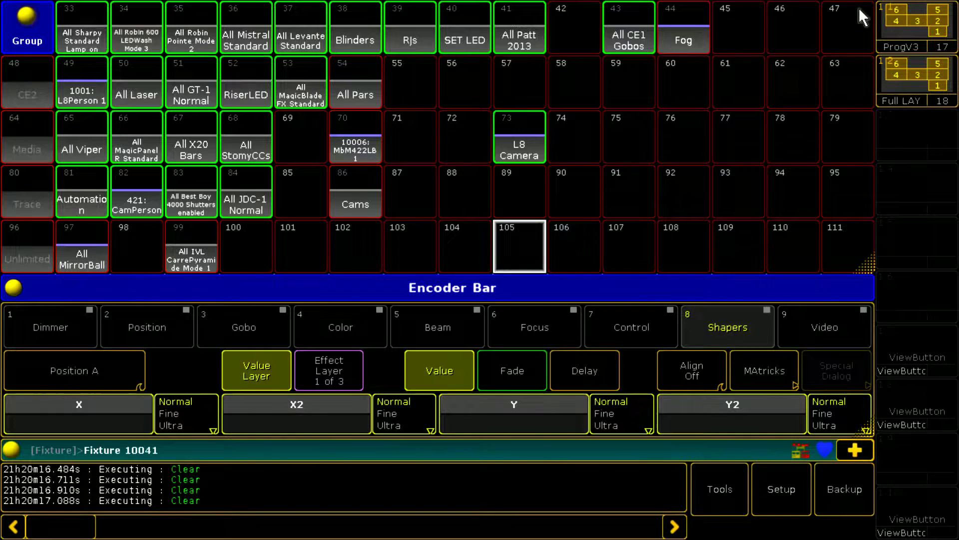
key("Return")
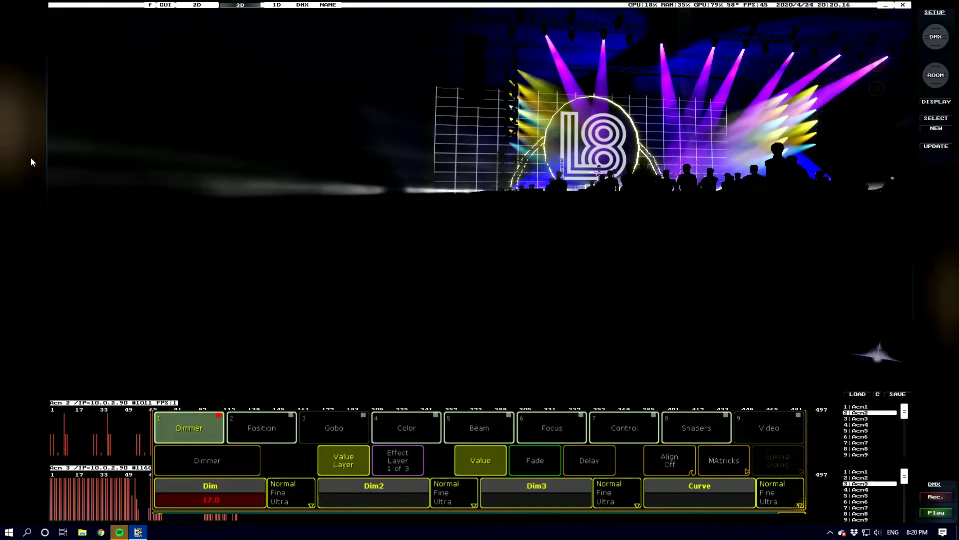
- In the L8 visualizer, close the camera's render settings and switch the 3D view to full screen
right_click(878, 337)
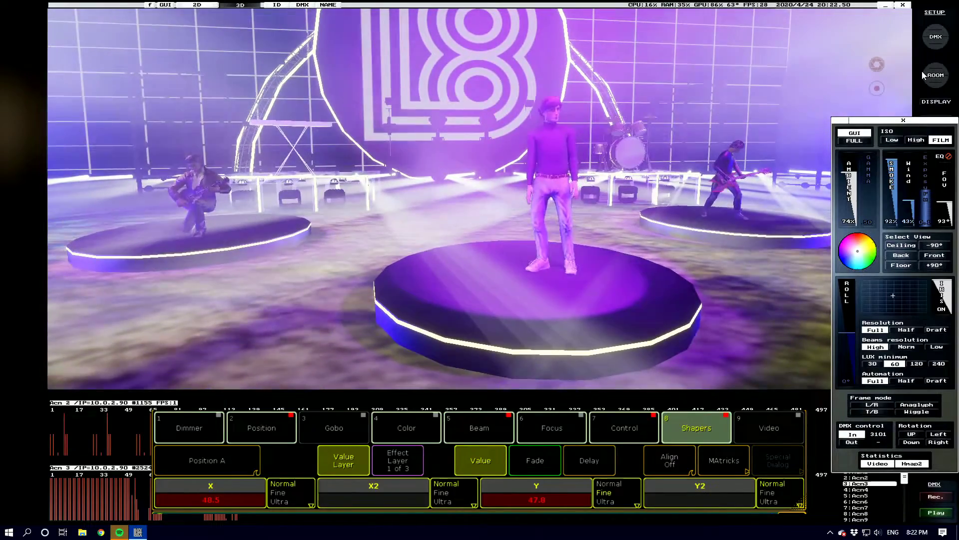
left_click(903, 120)
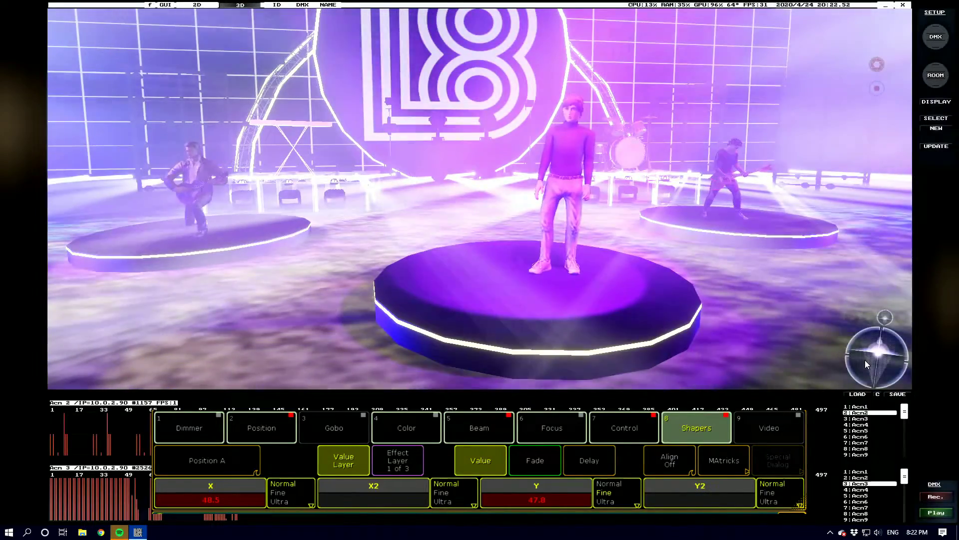
left_click(866, 360)
left_click(860, 139)
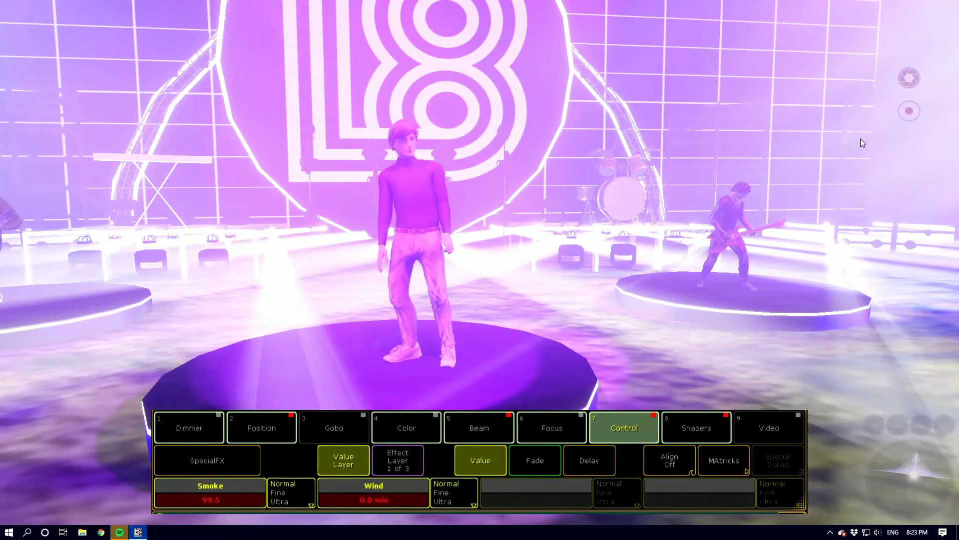
- Store the close-up camera shot with Smoke at 99.5 and Wind at 0.0, and clear the programmer
key("s")
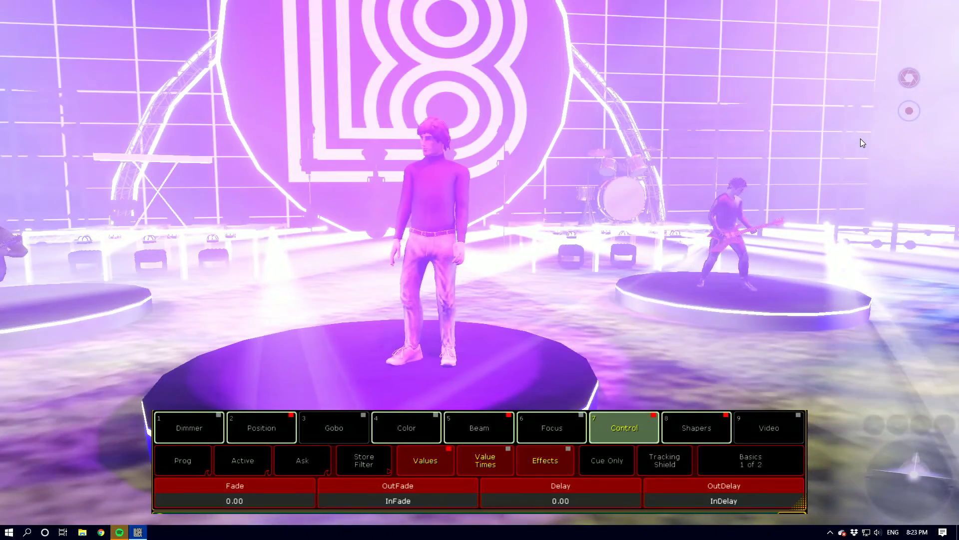
key("Escape")
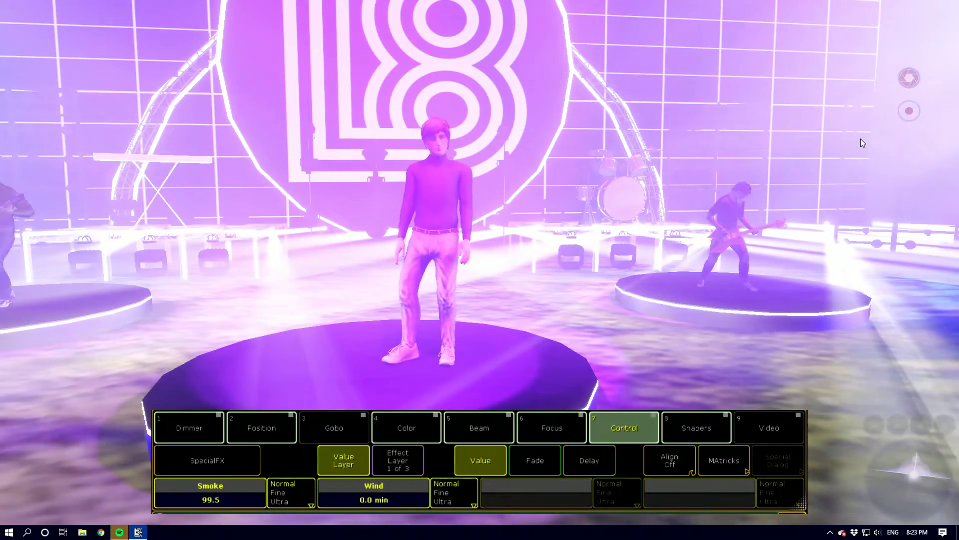
key("Escape")
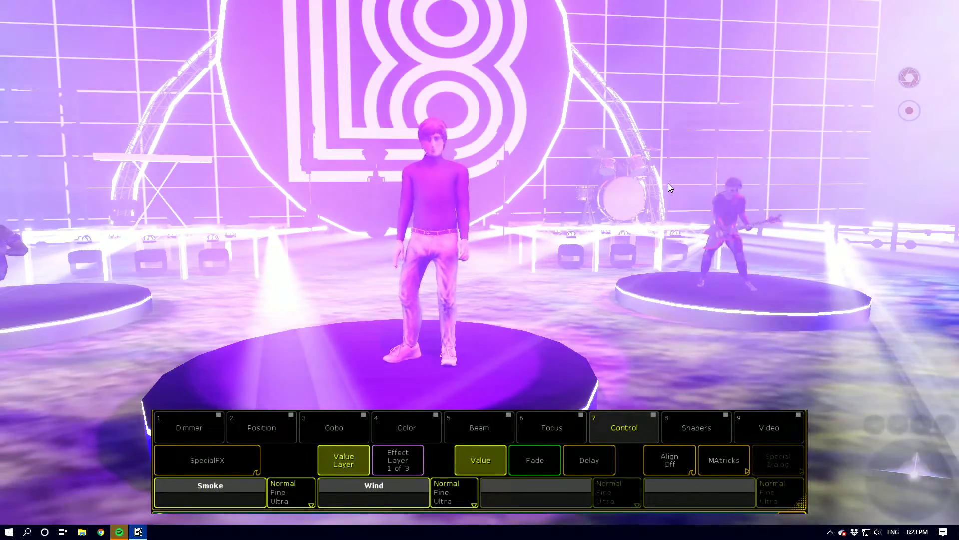
- Reselect the camera fixture, move it back to a wide stage shot with Z about 45.2, and set its dimmer to 0
key("ctrl+z")
key("8")
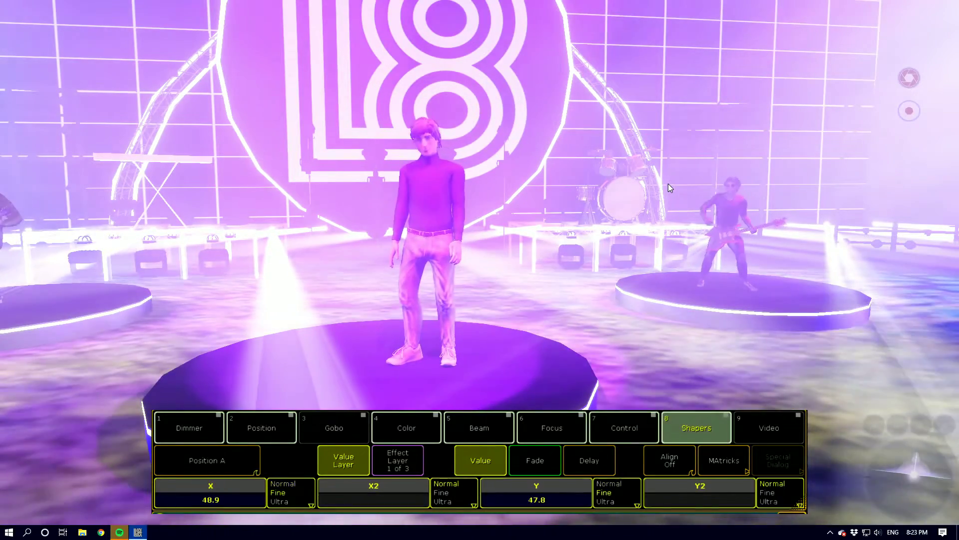
key("8")
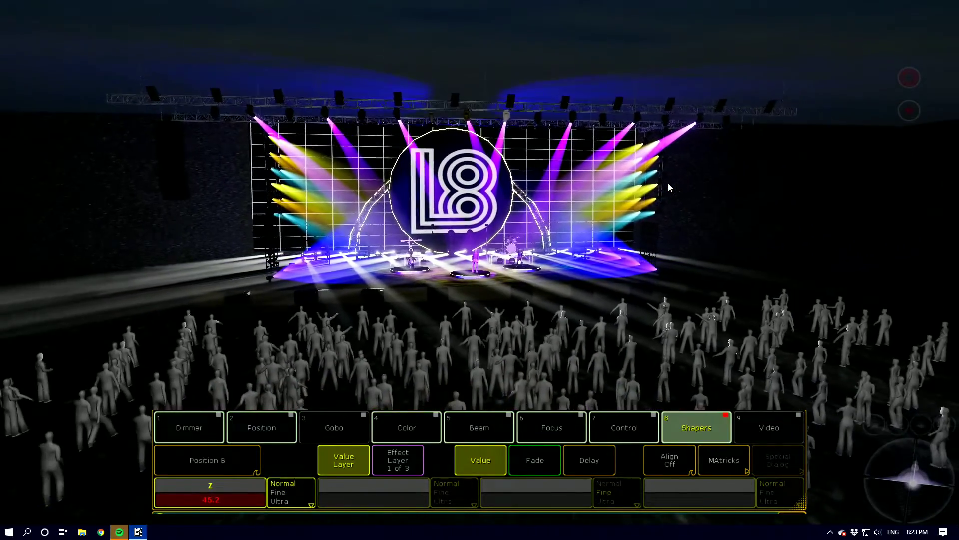
key("1")
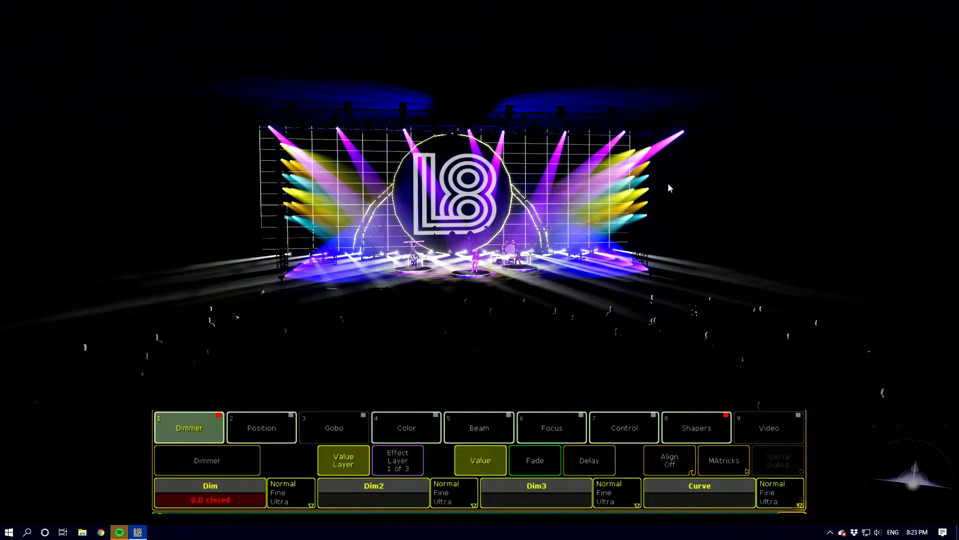
- Store the wide camera shot from the console's programmer
key("s")
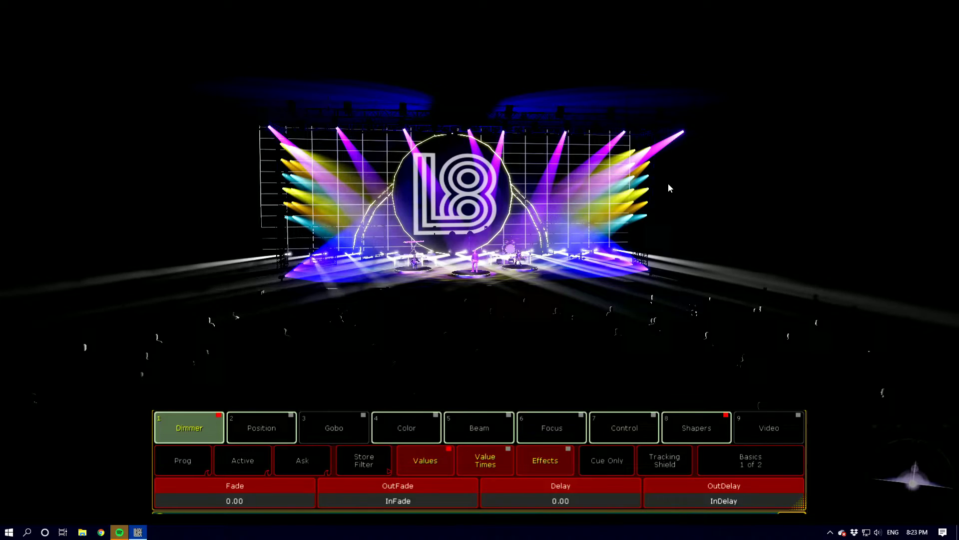
key("Return")
left_click(616, 409)
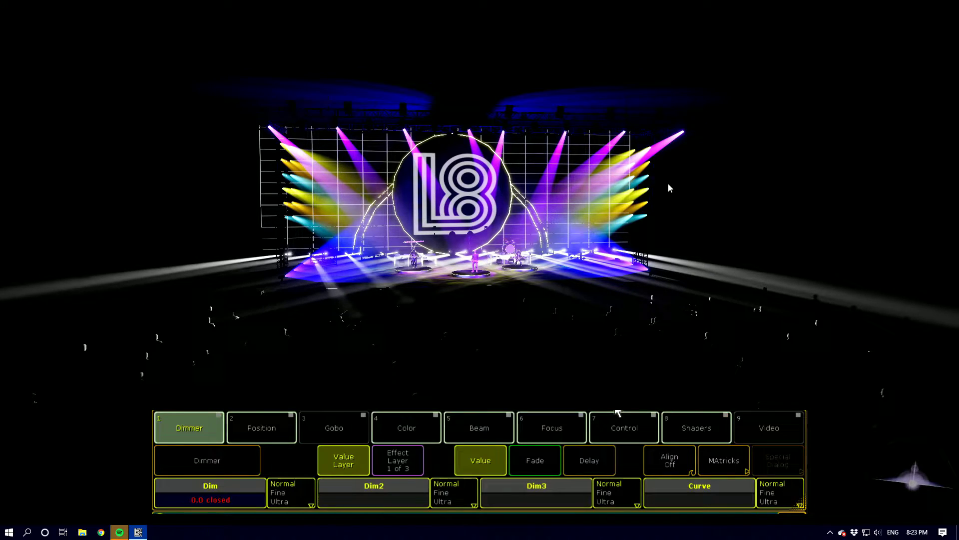